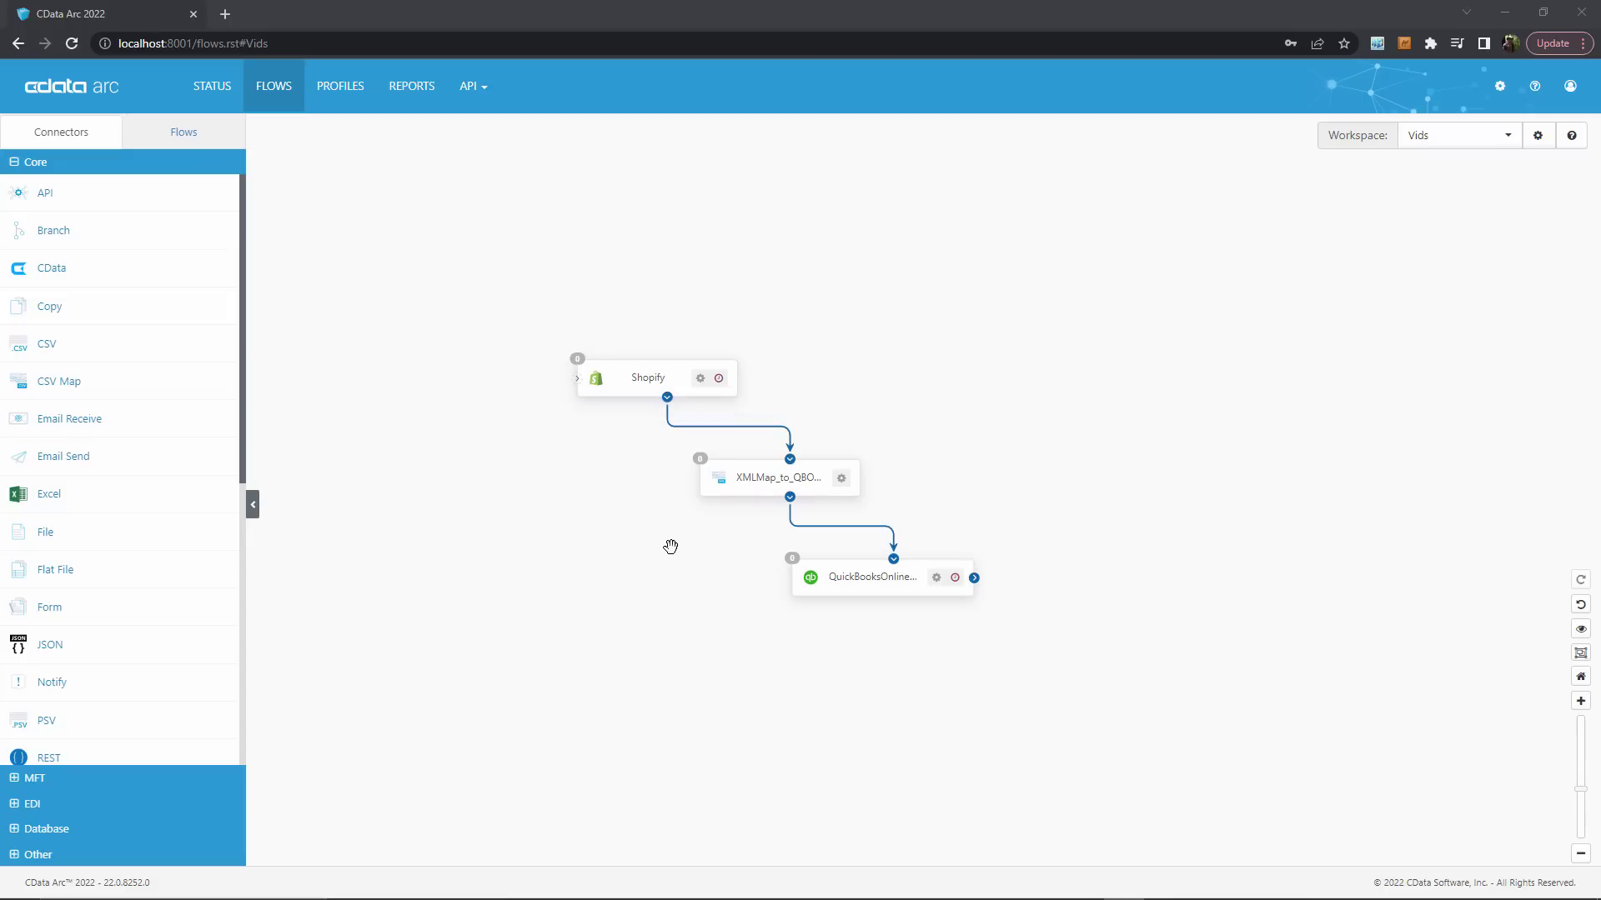
left_click(195, 856)
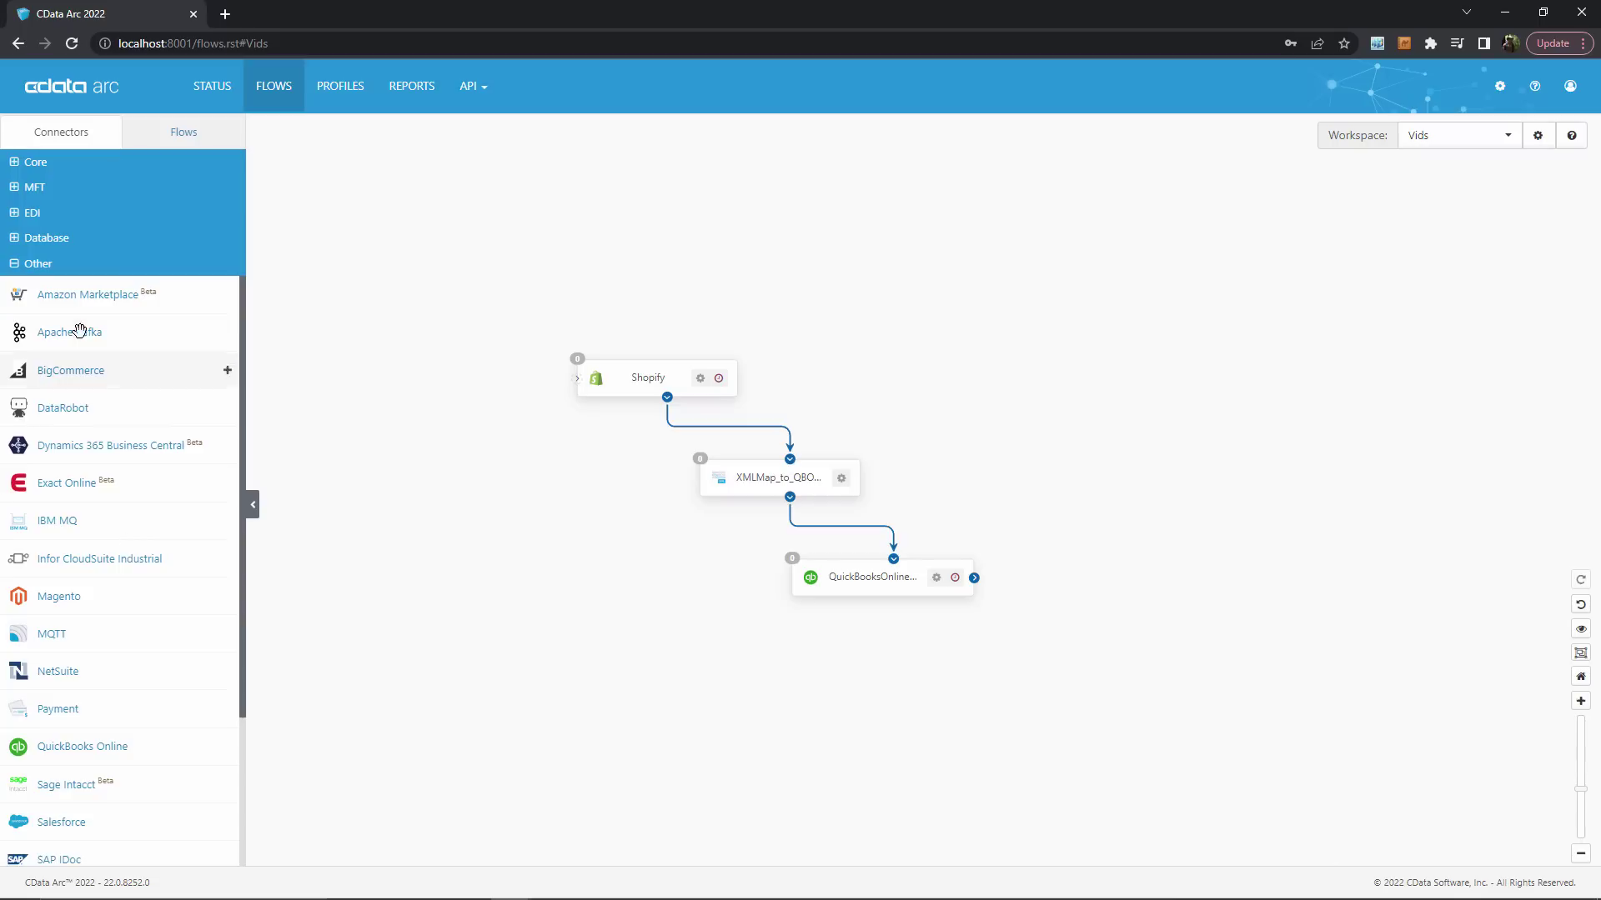
scroll(75, 327, "down", 3)
scroll(79, 388, "up", 3)
left_click(103, 165)
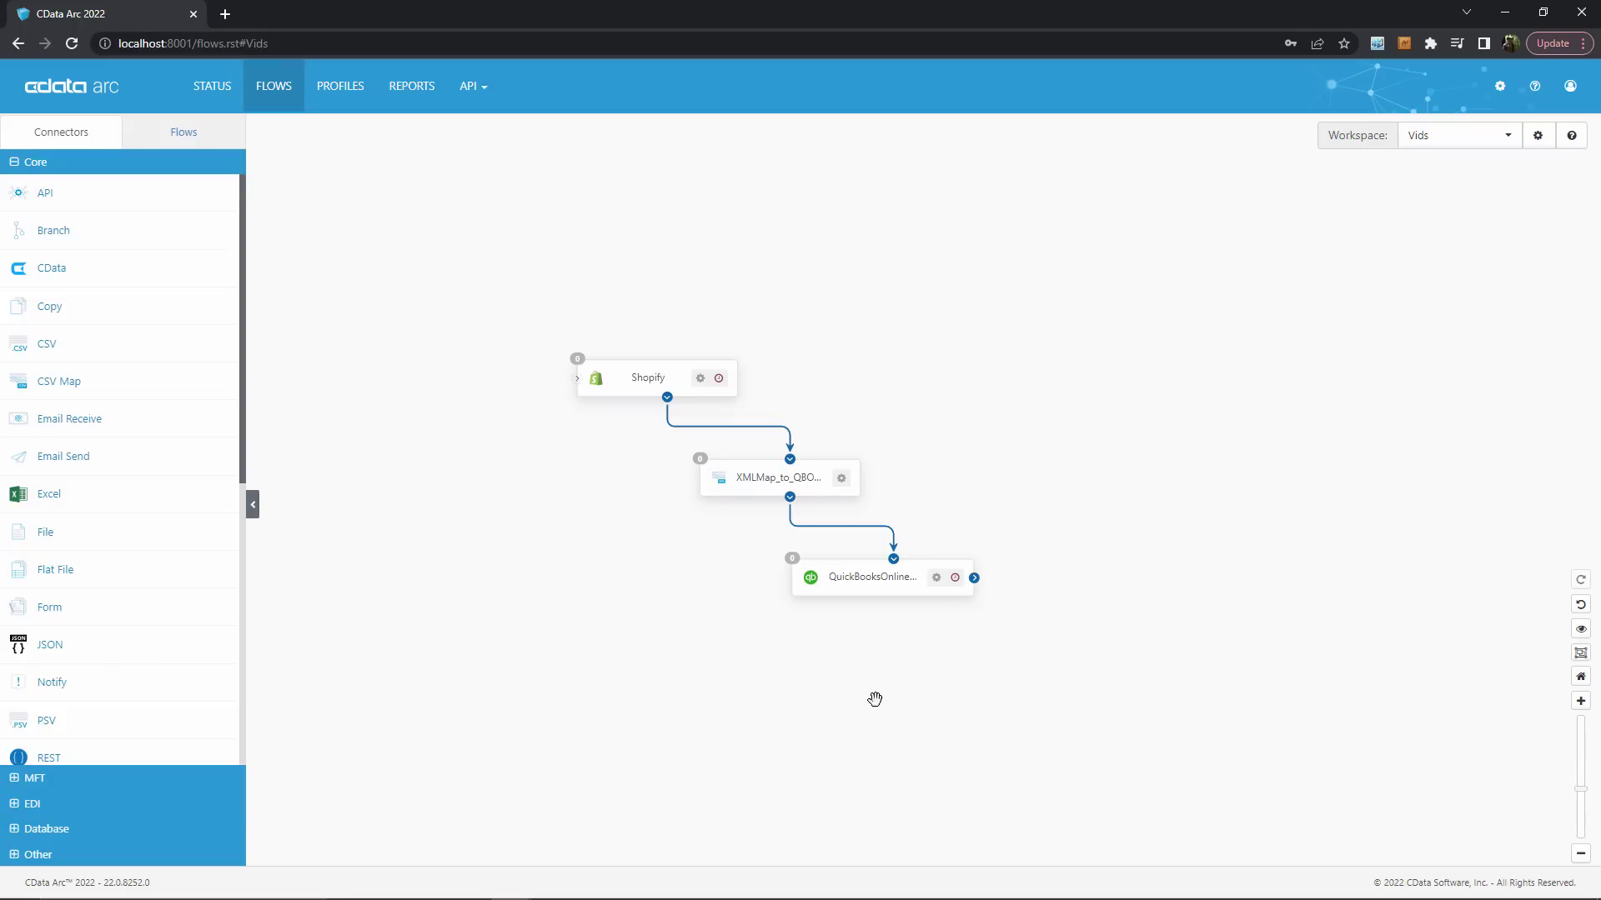
- Review the Shopify connector: cancel a new connection, keep shopify_conn and the Select action on Orders
left_click(629, 385)
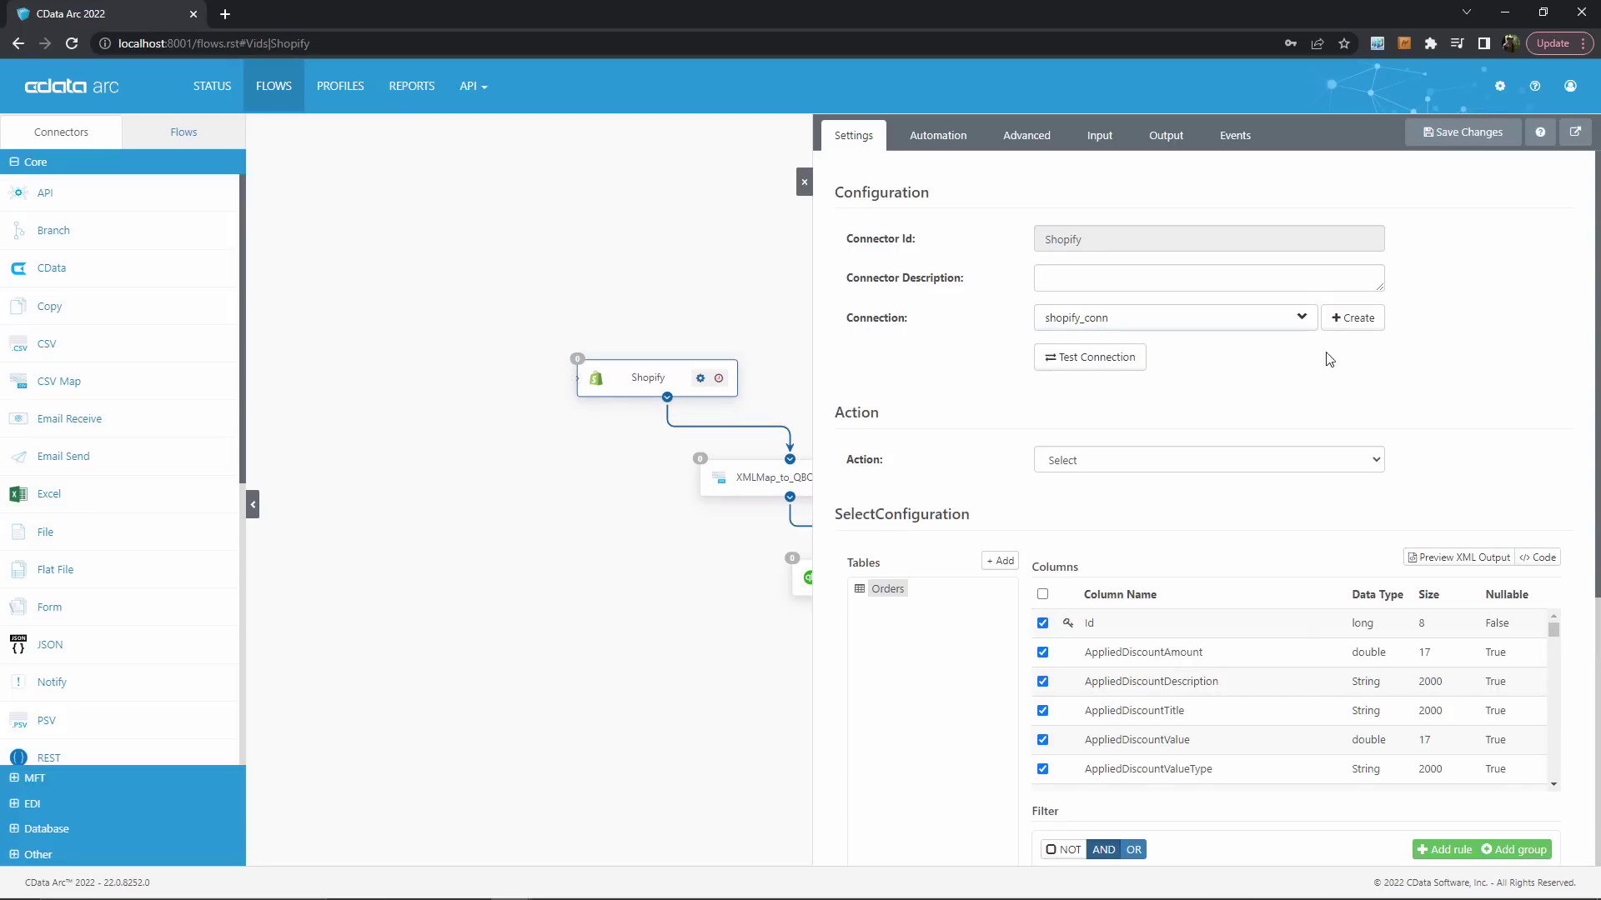
left_click(1363, 323)
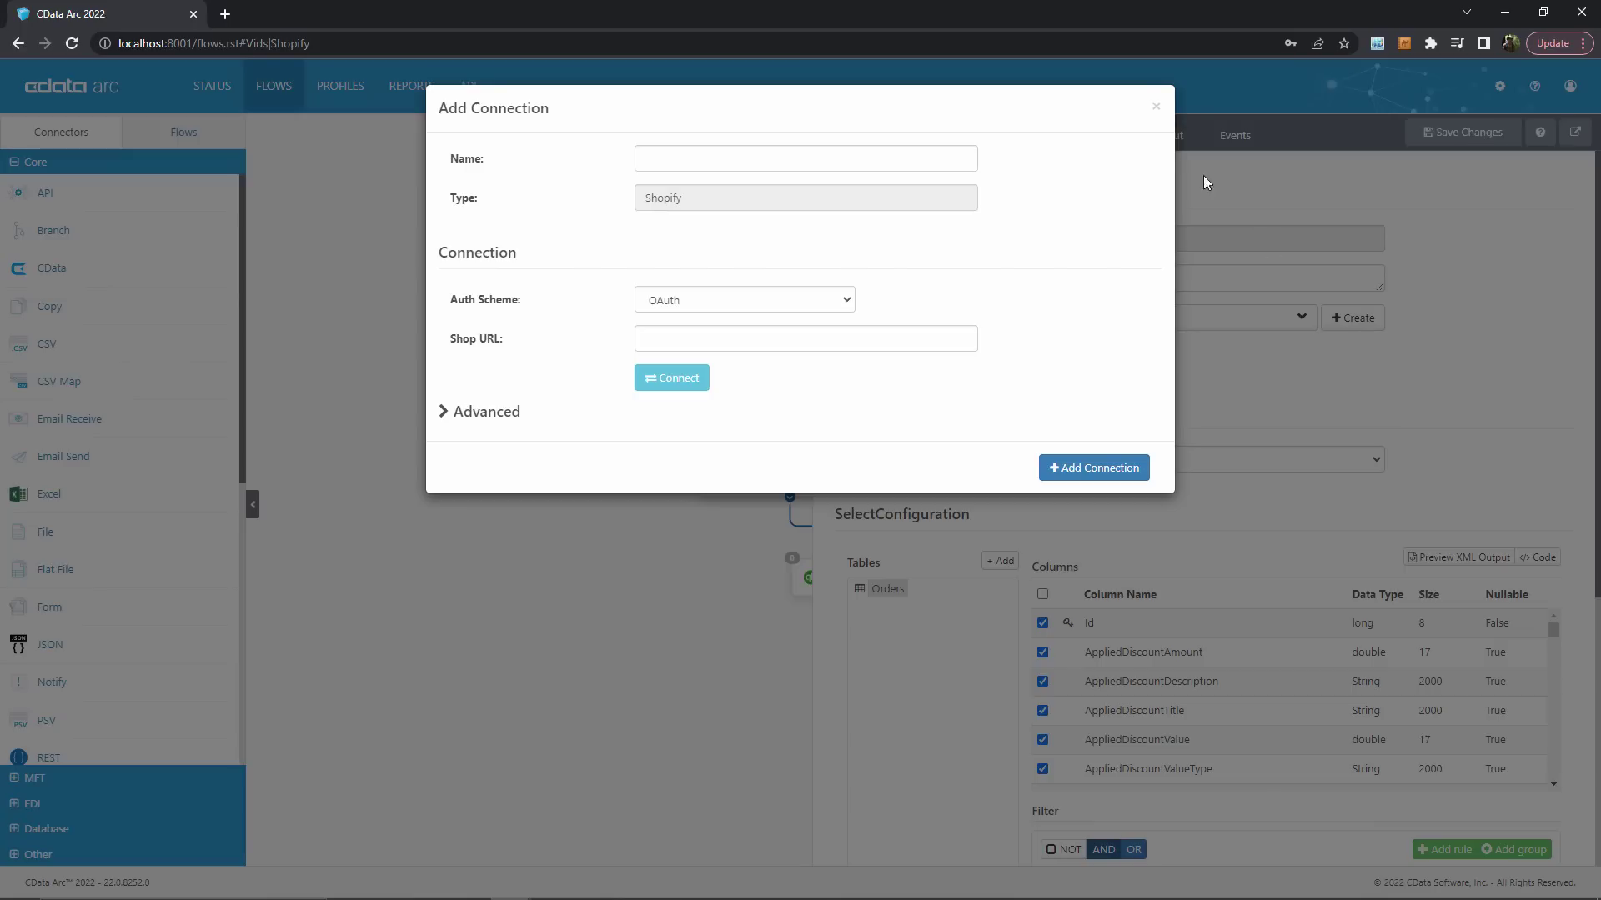
left_click(1154, 108)
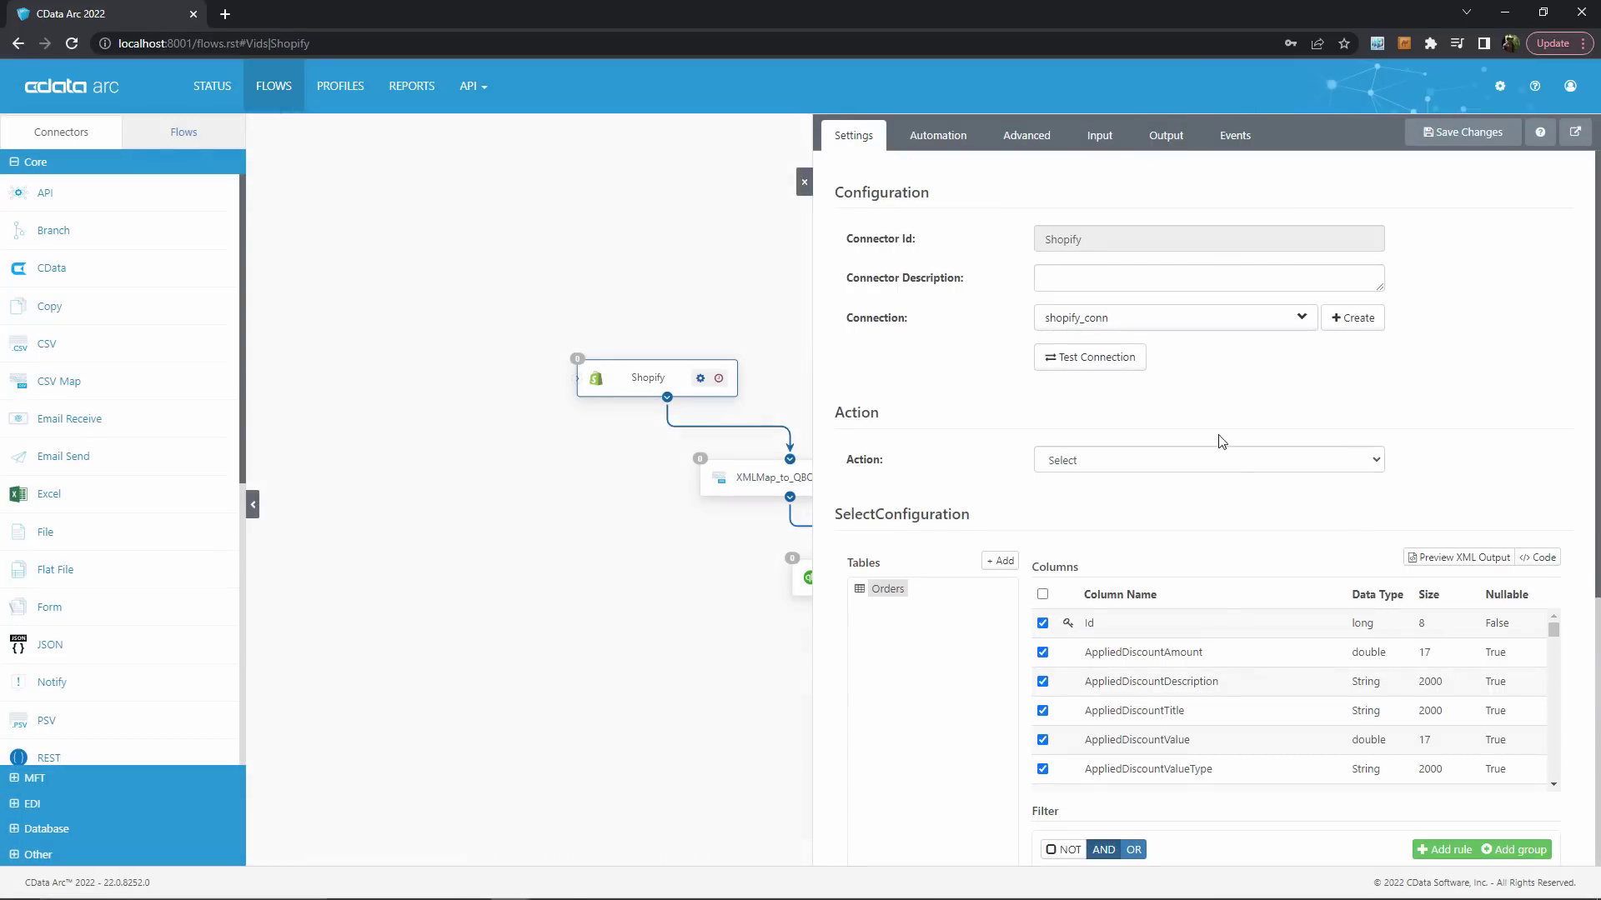
left_click(1178, 466)
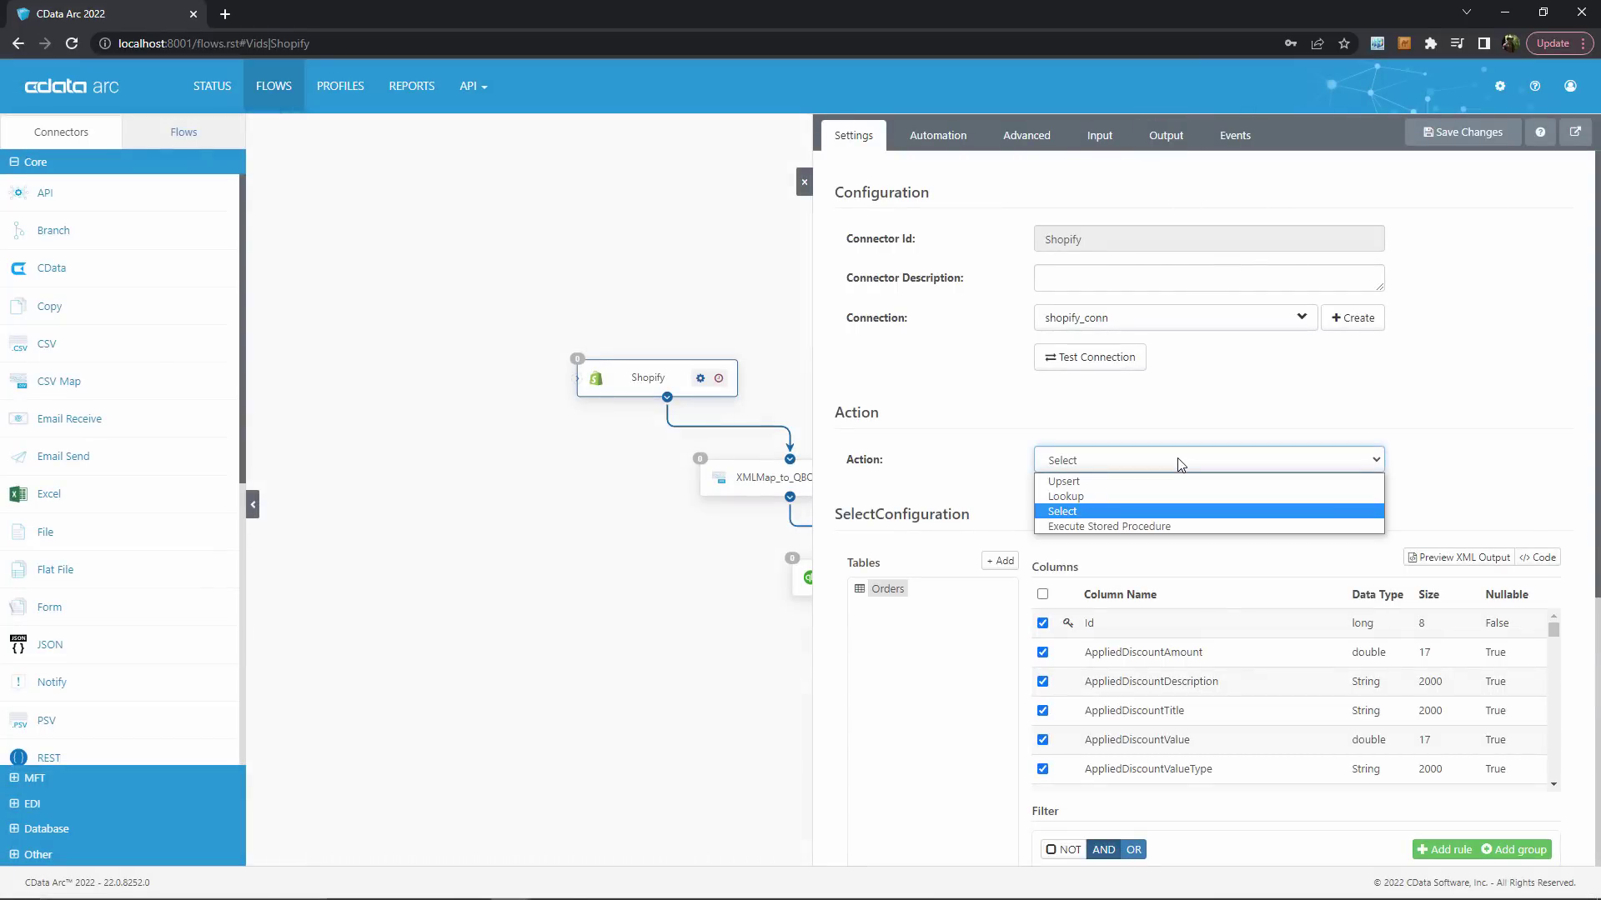
left_click(1178, 466)
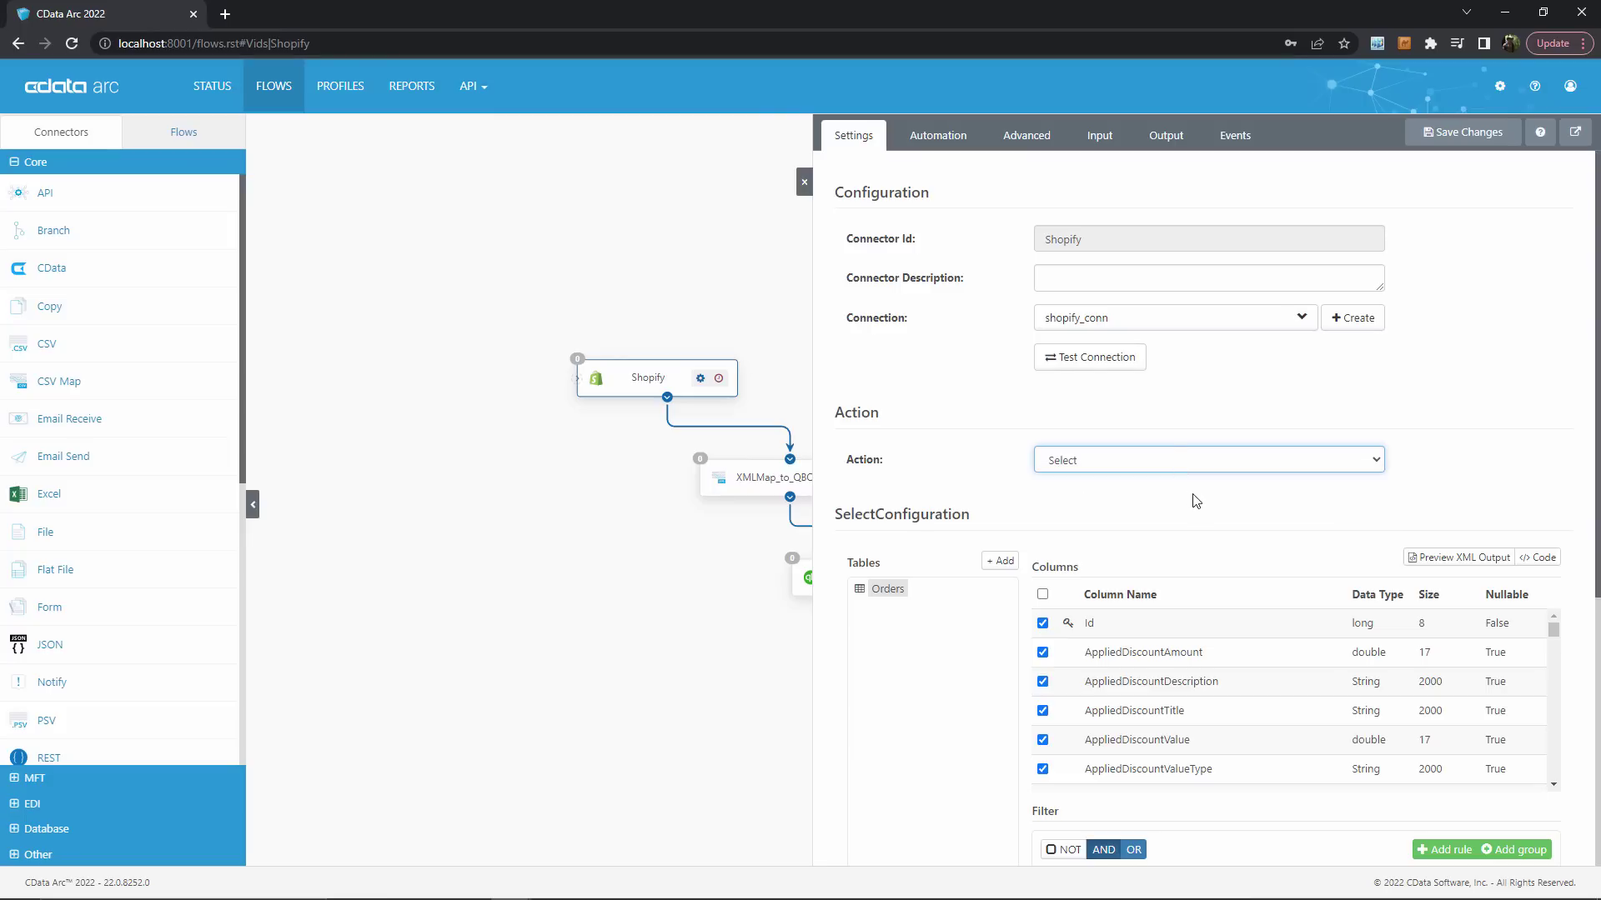
scroll(1192, 500, "down", 2)
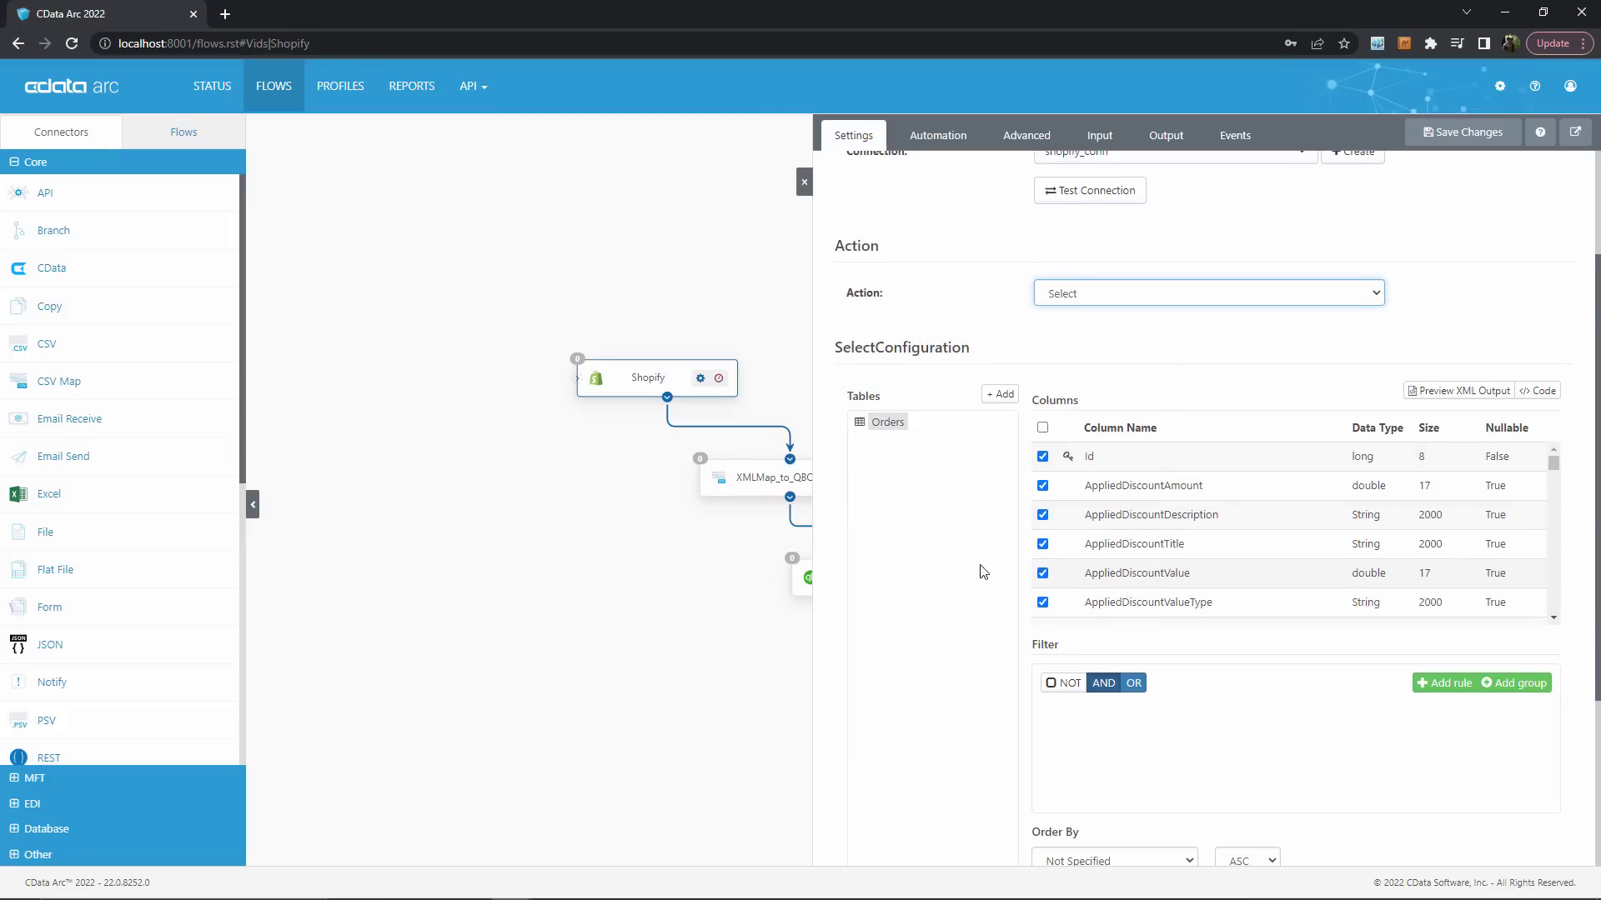
mouse_move(887, 588)
scroll(1202, 487, "down", 1)
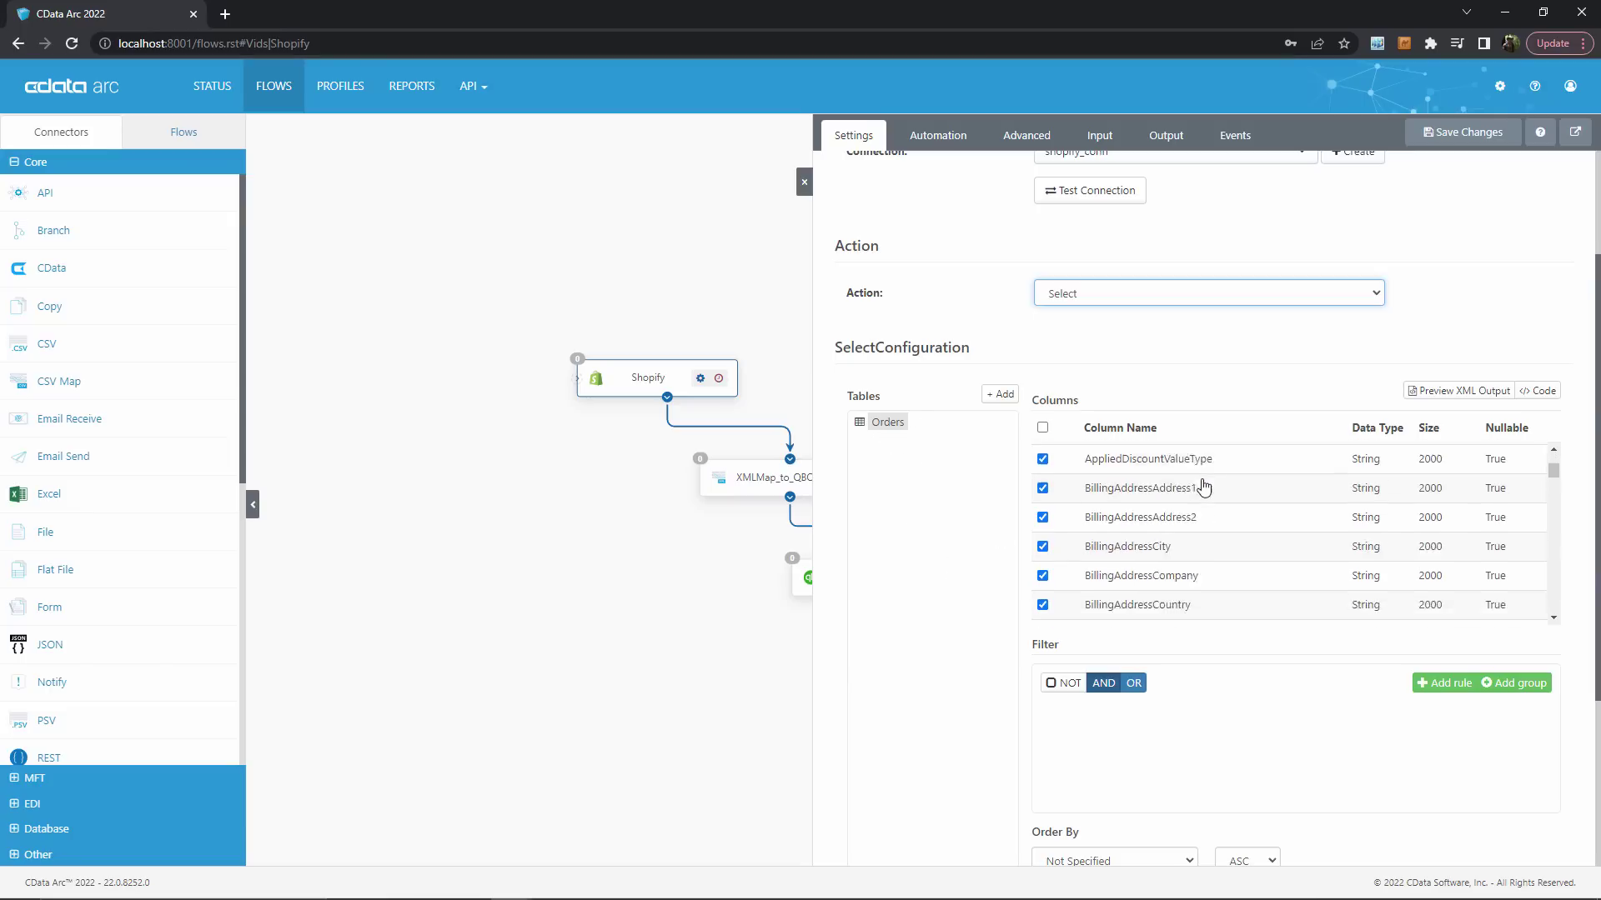
scroll(1202, 486, "down", 2)
scroll(1119, 482, "down", 2)
scroll(1238, 536, "up", 3)
scroll(1246, 543, "up", 3)
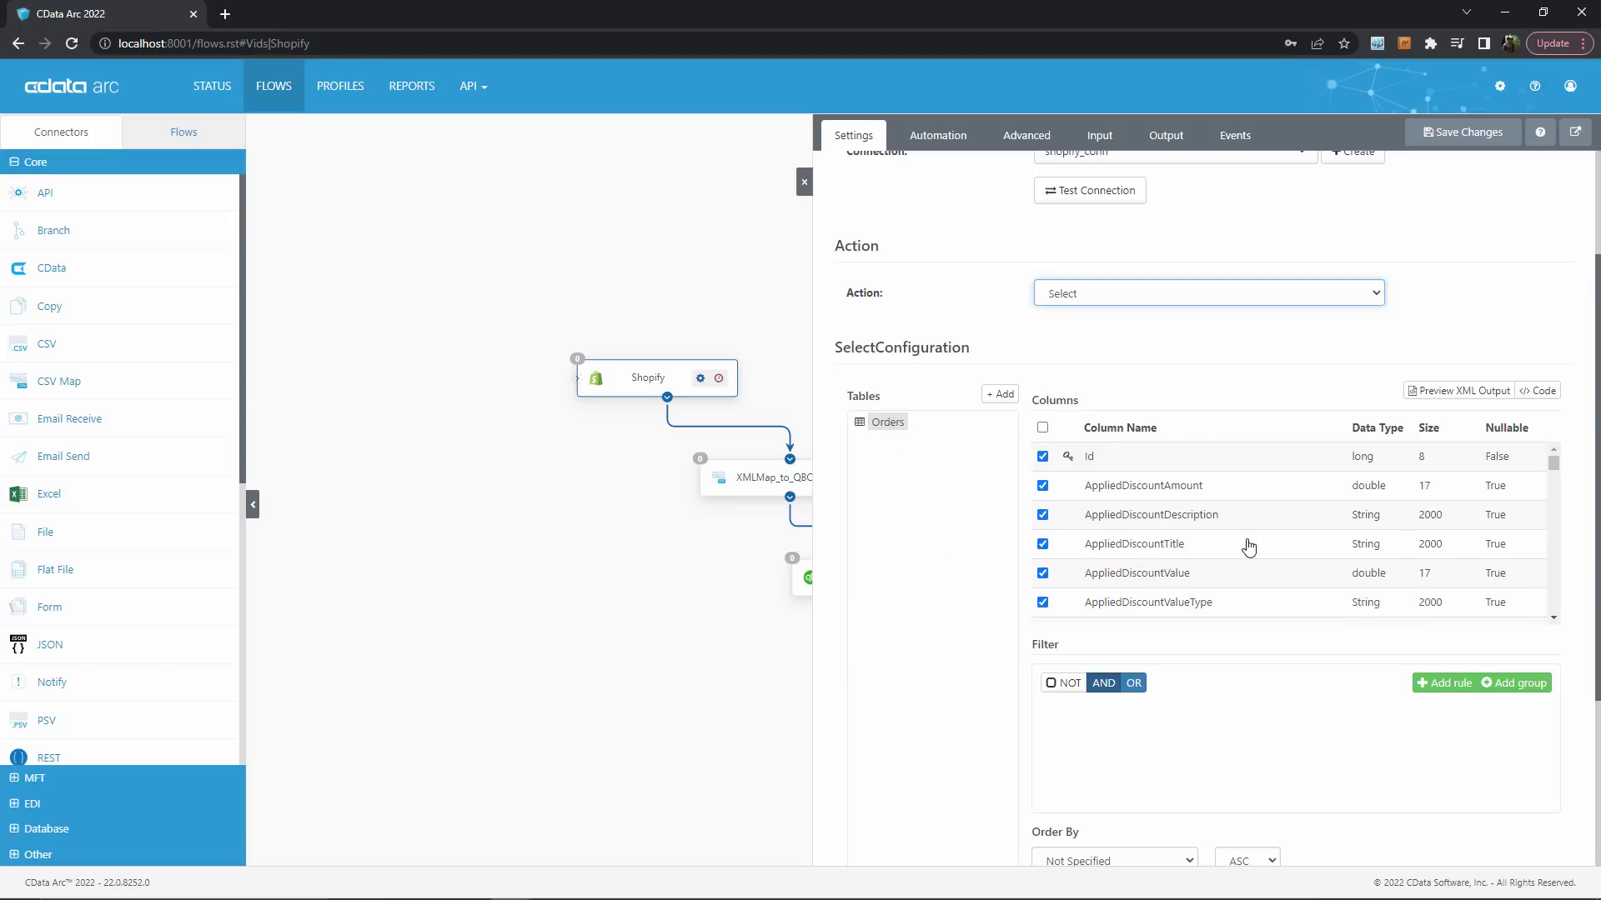
- Review the XMLMap_to_QBO Orders-to-Invoices mappings in a widened panel, mapping Id onto Id
left_click(804, 187)
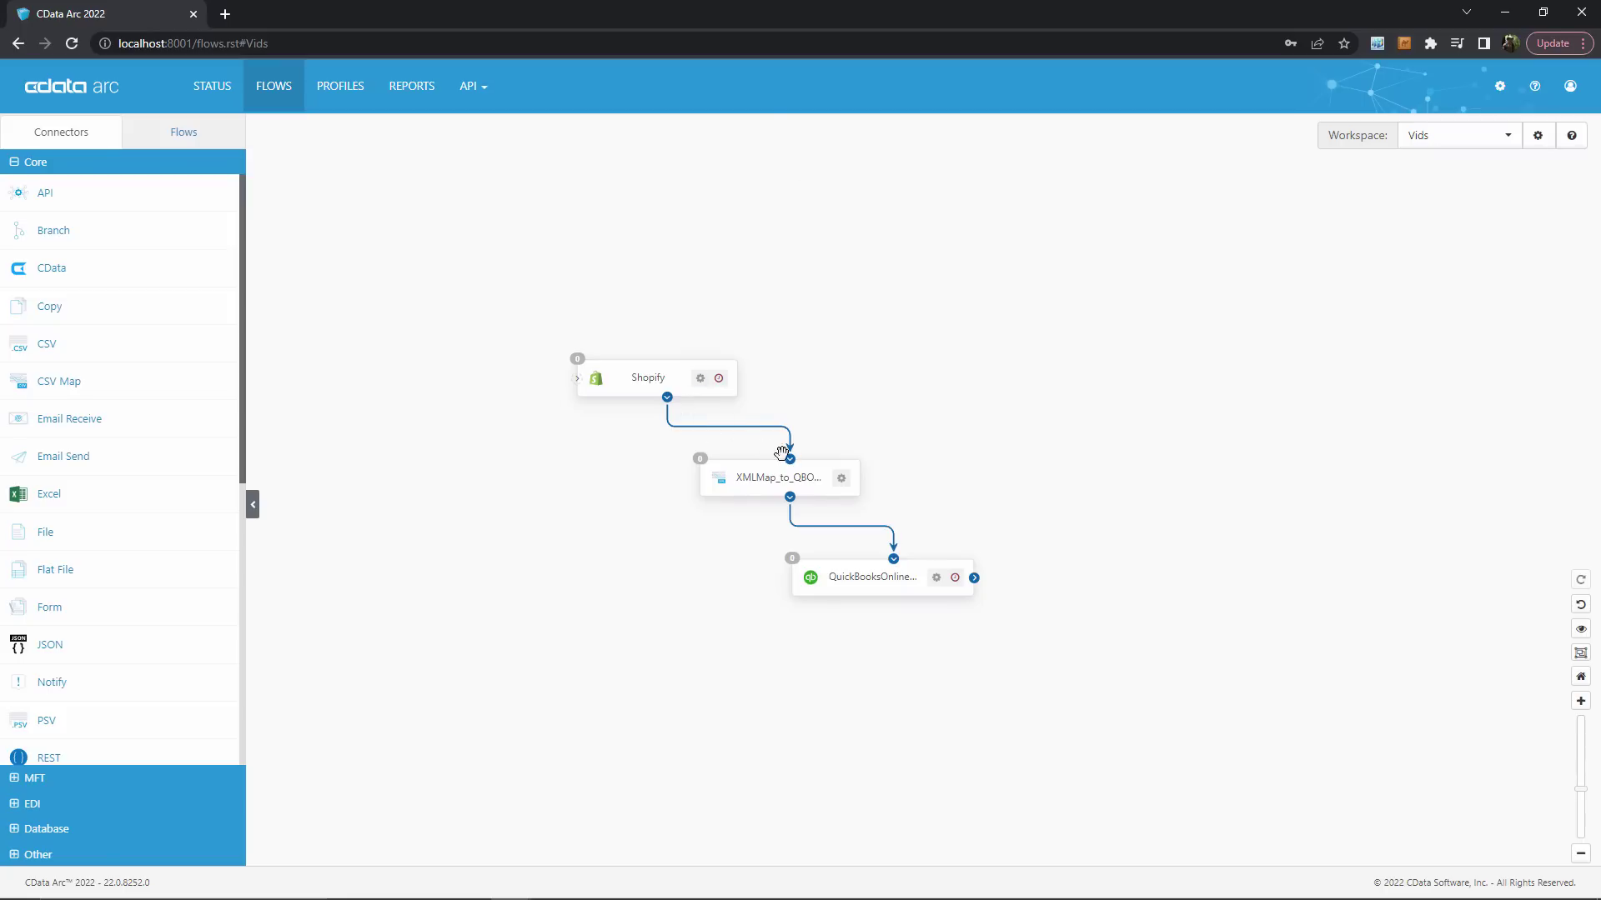
left_click(811, 500)
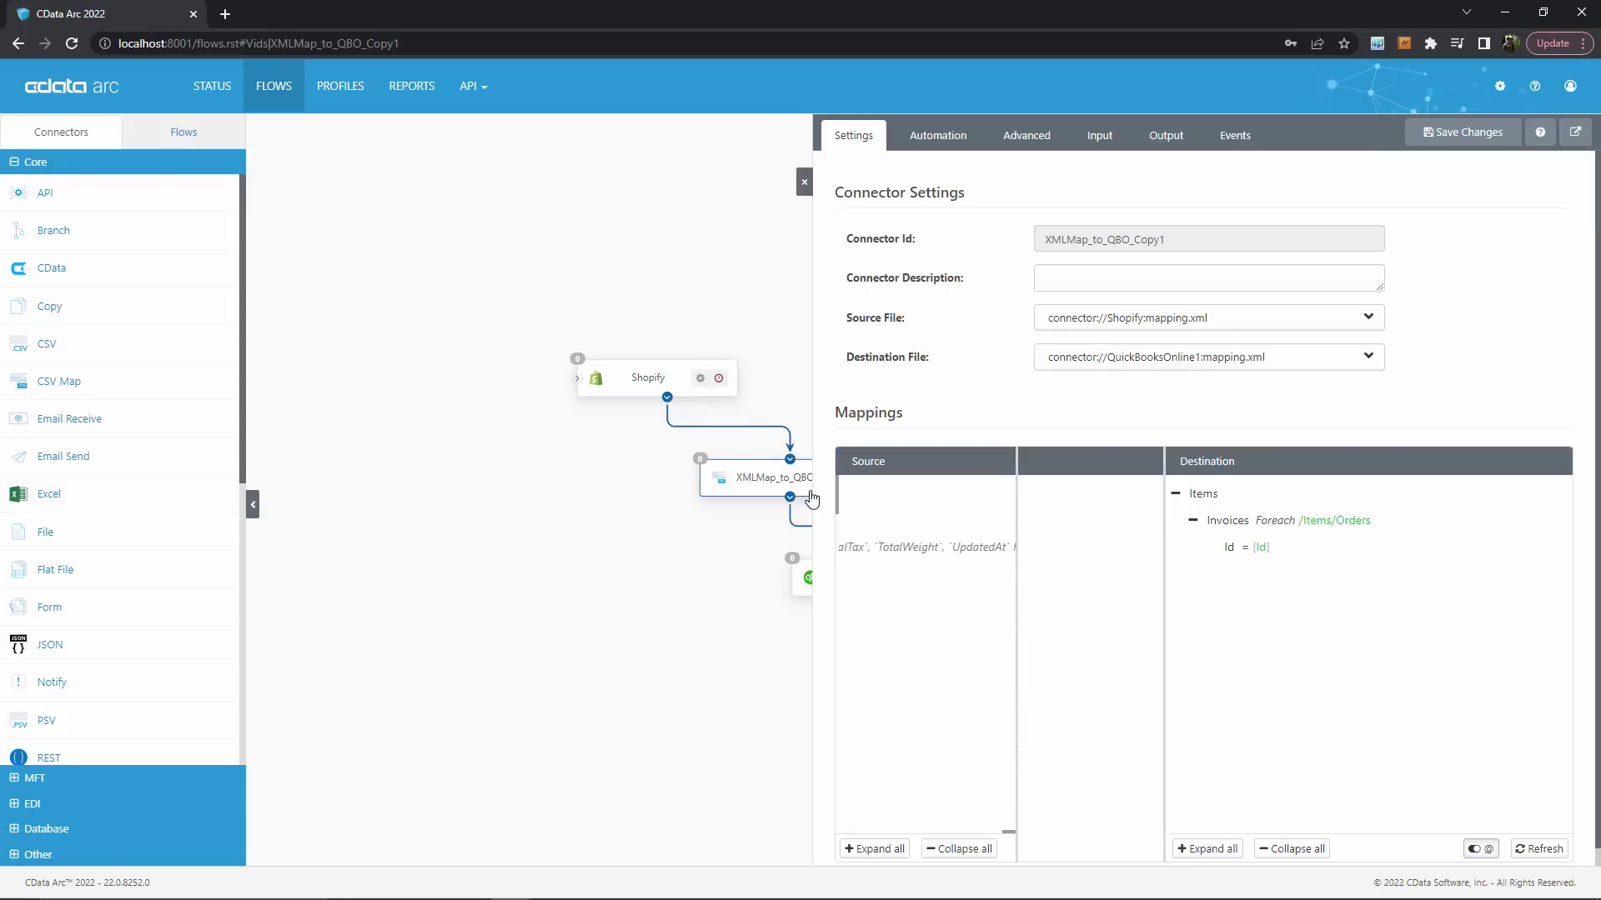
left_click_drag(1015, 462, 1120, 465)
scroll(1050, 671, "up", 5)
scroll(1057, 692, "up", 5)
scroll(1057, 691, "up", 3)
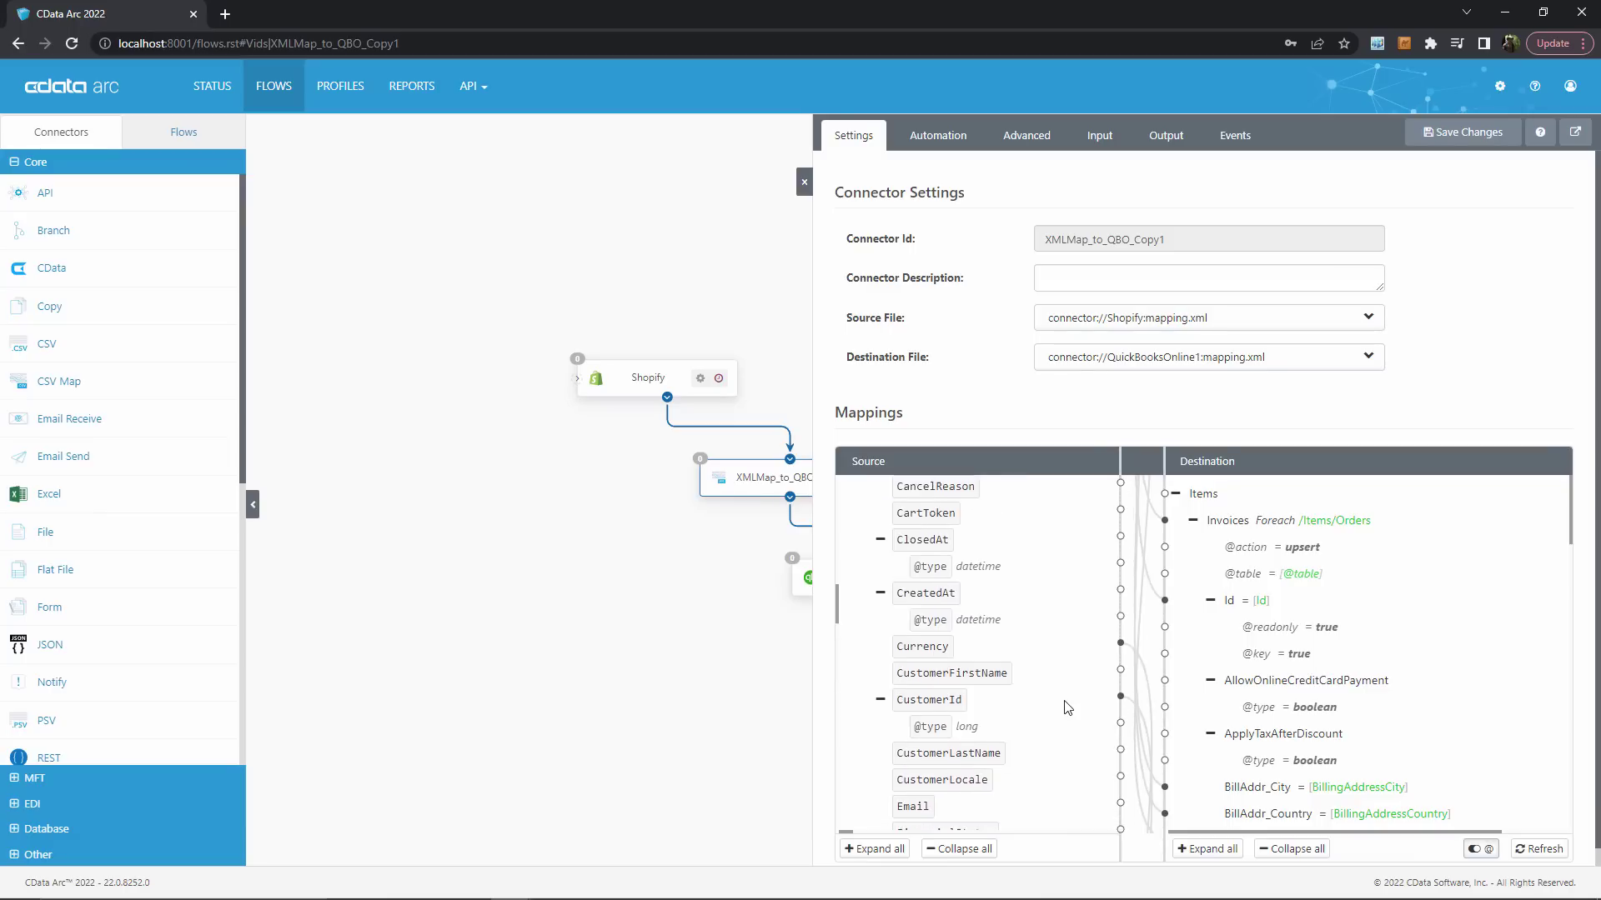
scroll(1064, 700, "up", 3)
scroll(1063, 700, "up", 3)
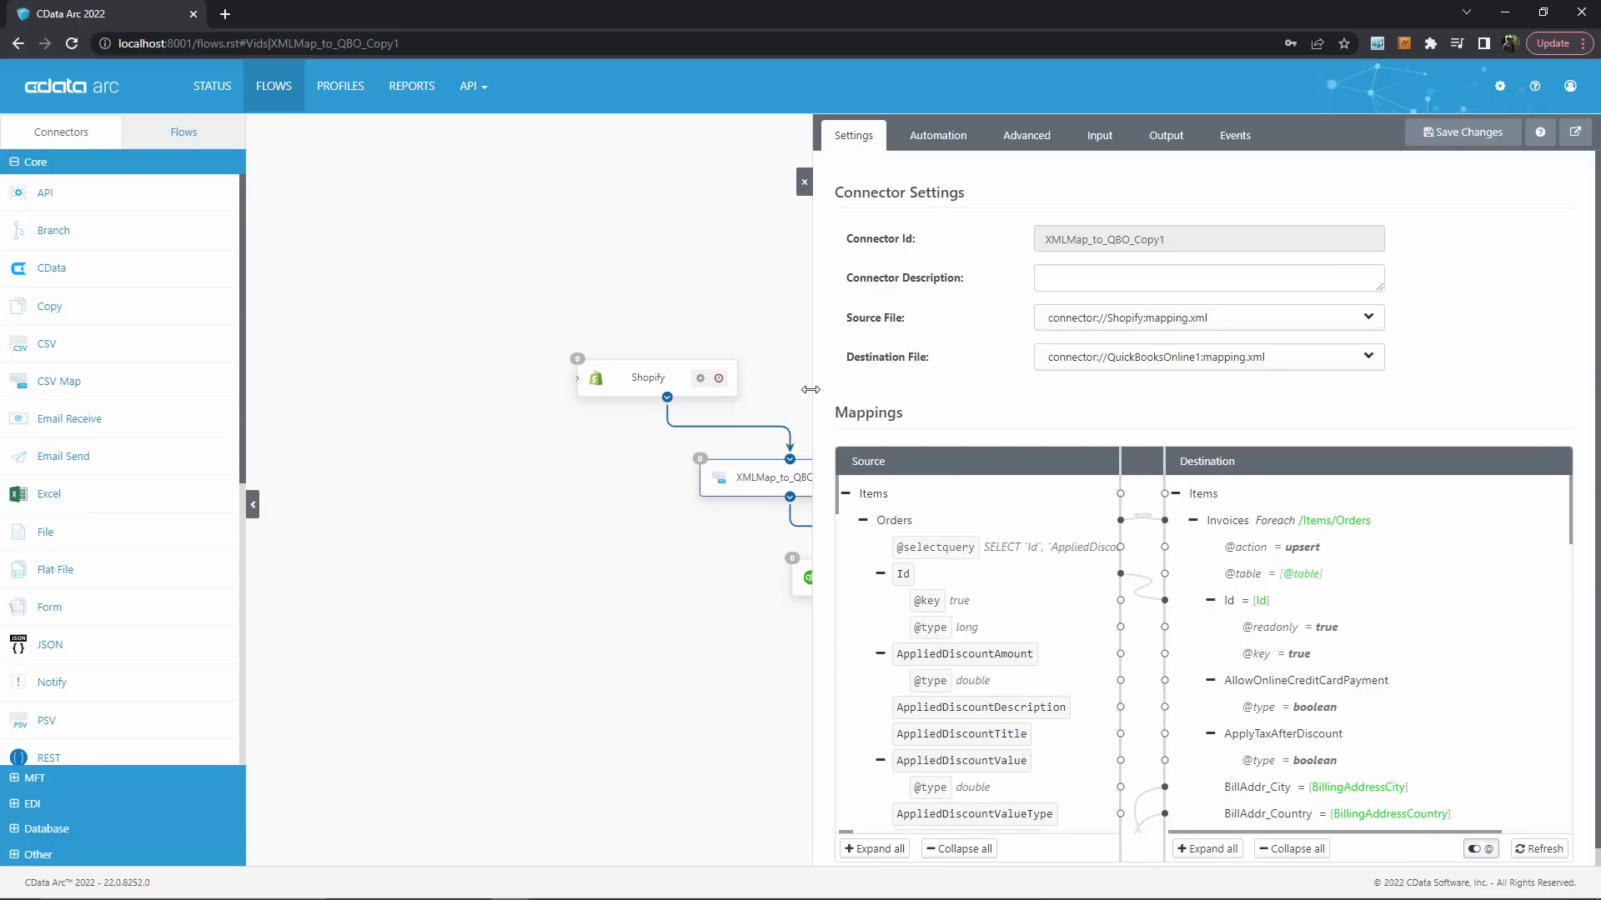
left_click_drag(811, 396, 520, 395)
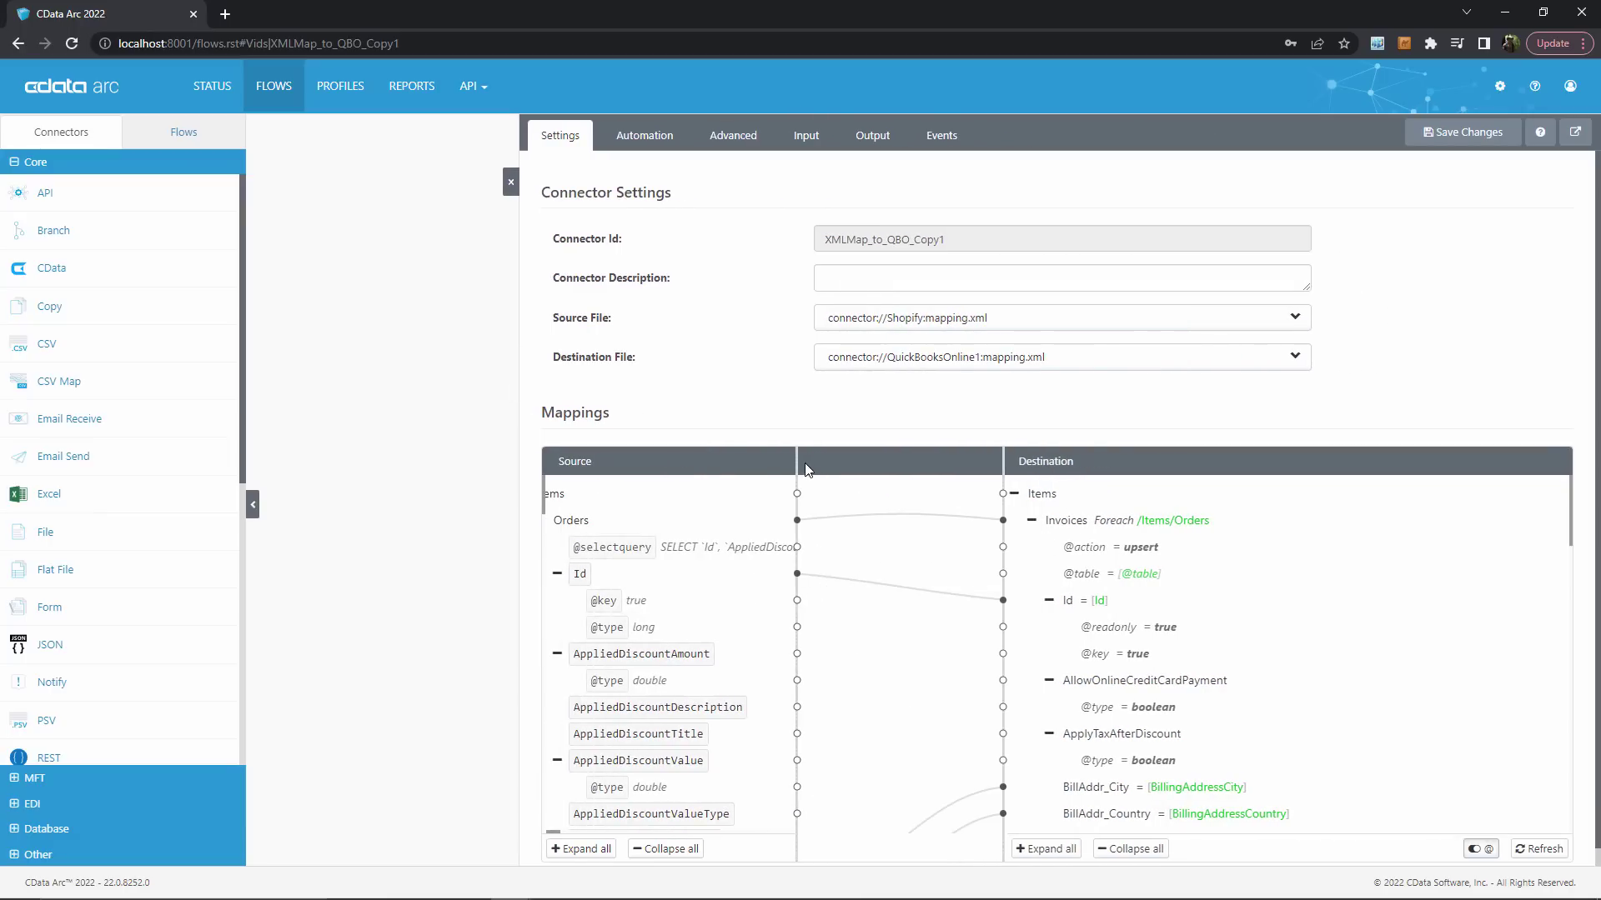
left_click_drag(802, 463, 878, 463)
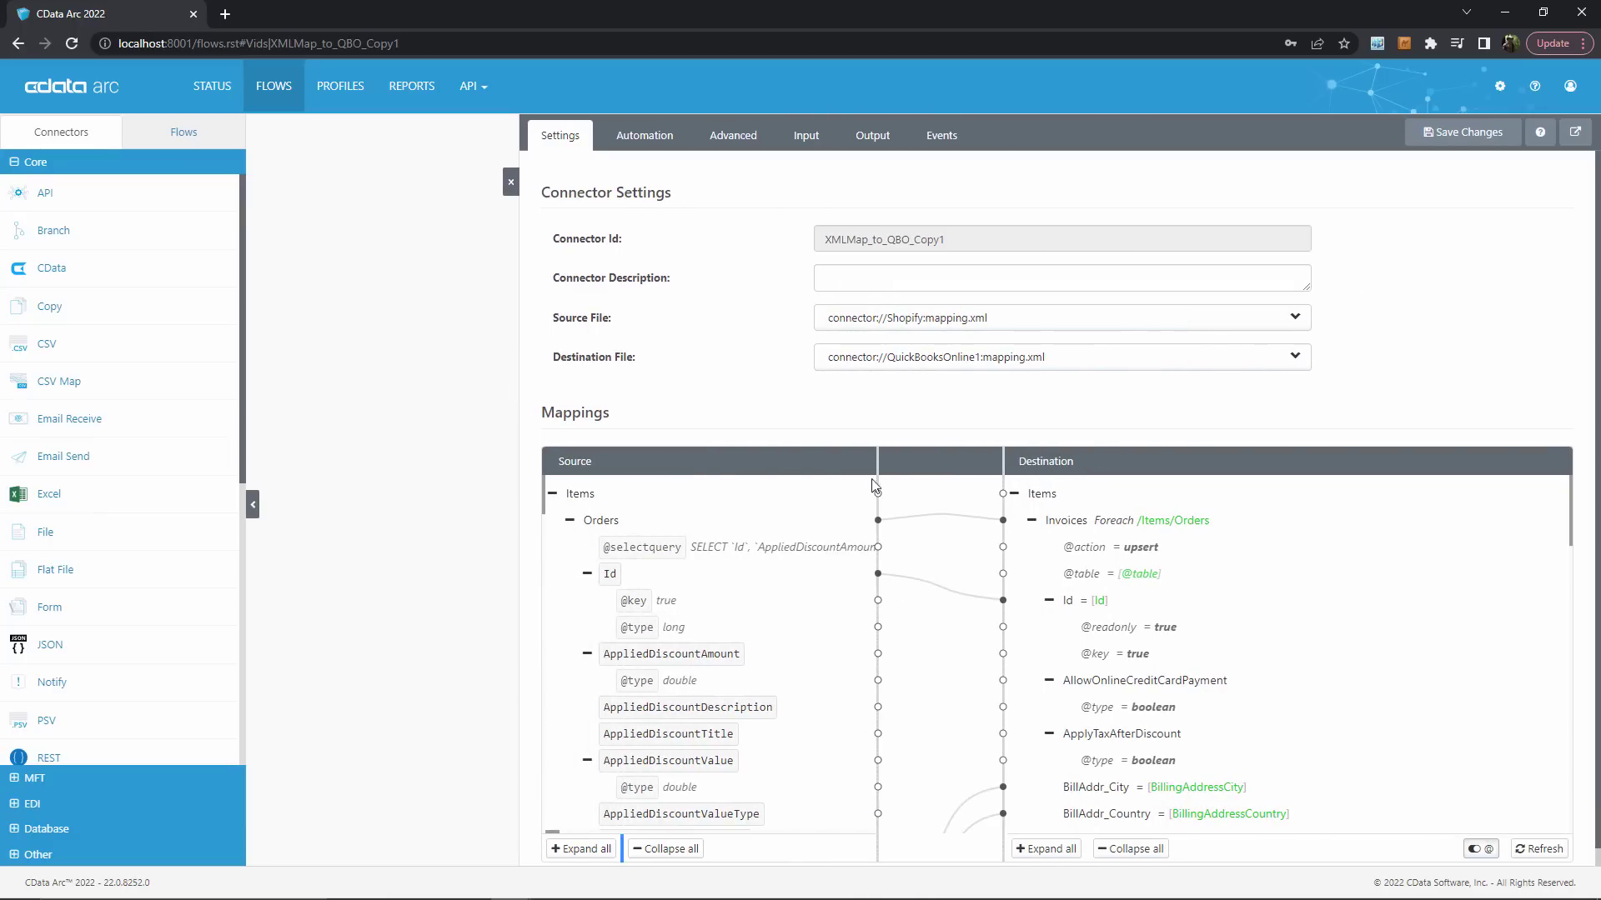
scroll(708, 552, "down", 3)
scroll(708, 554, "down", 3)
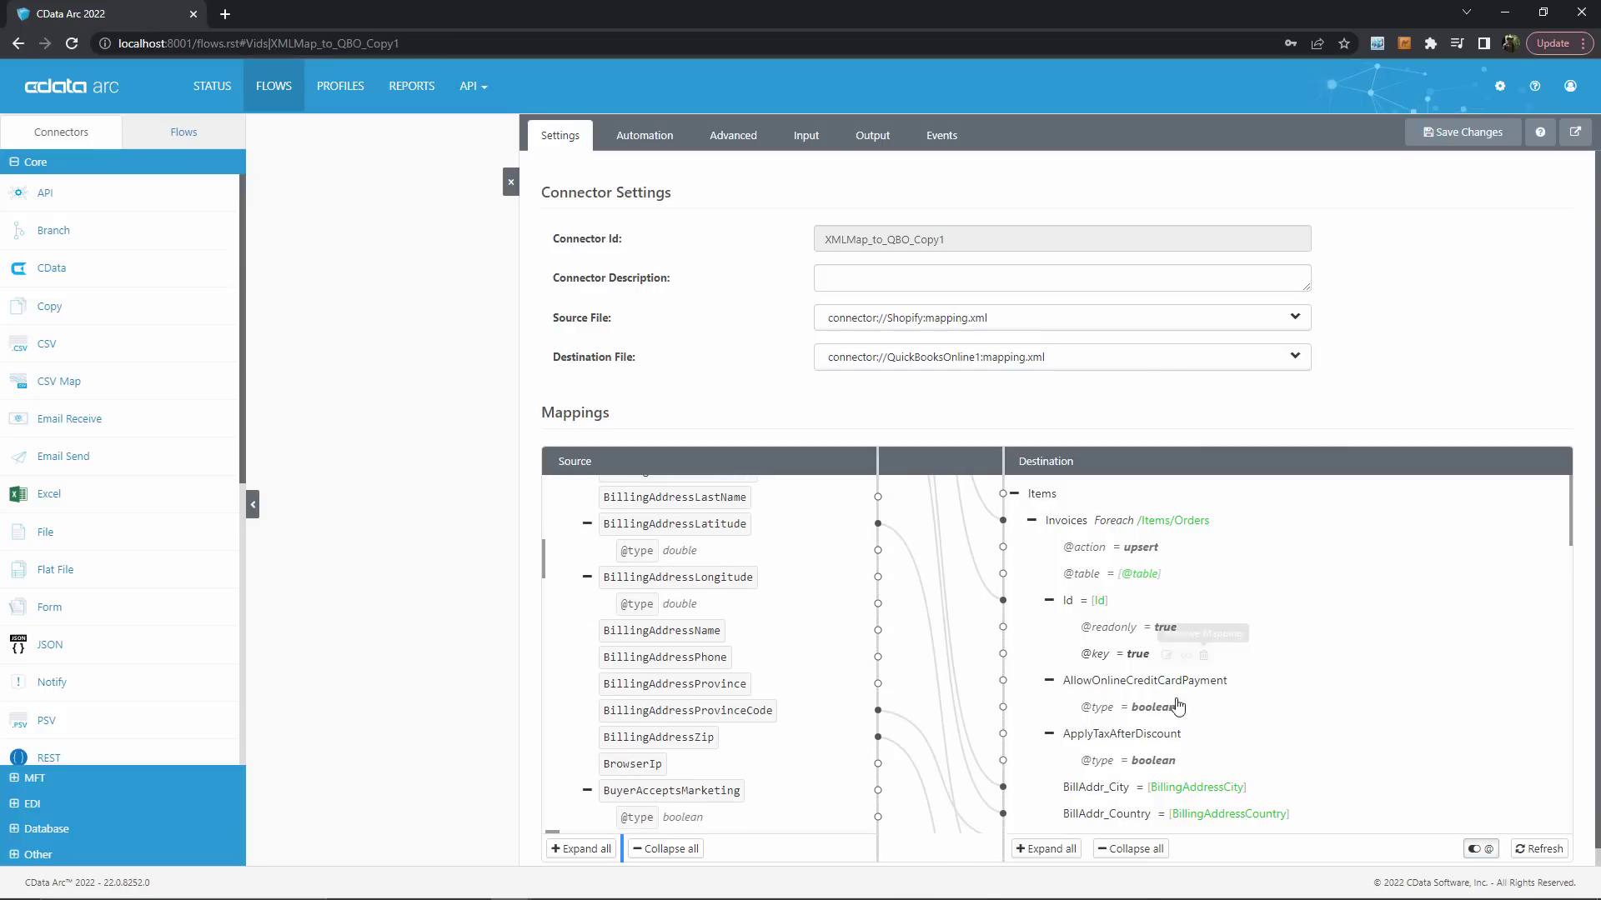
scroll(812, 587, "up", 3)
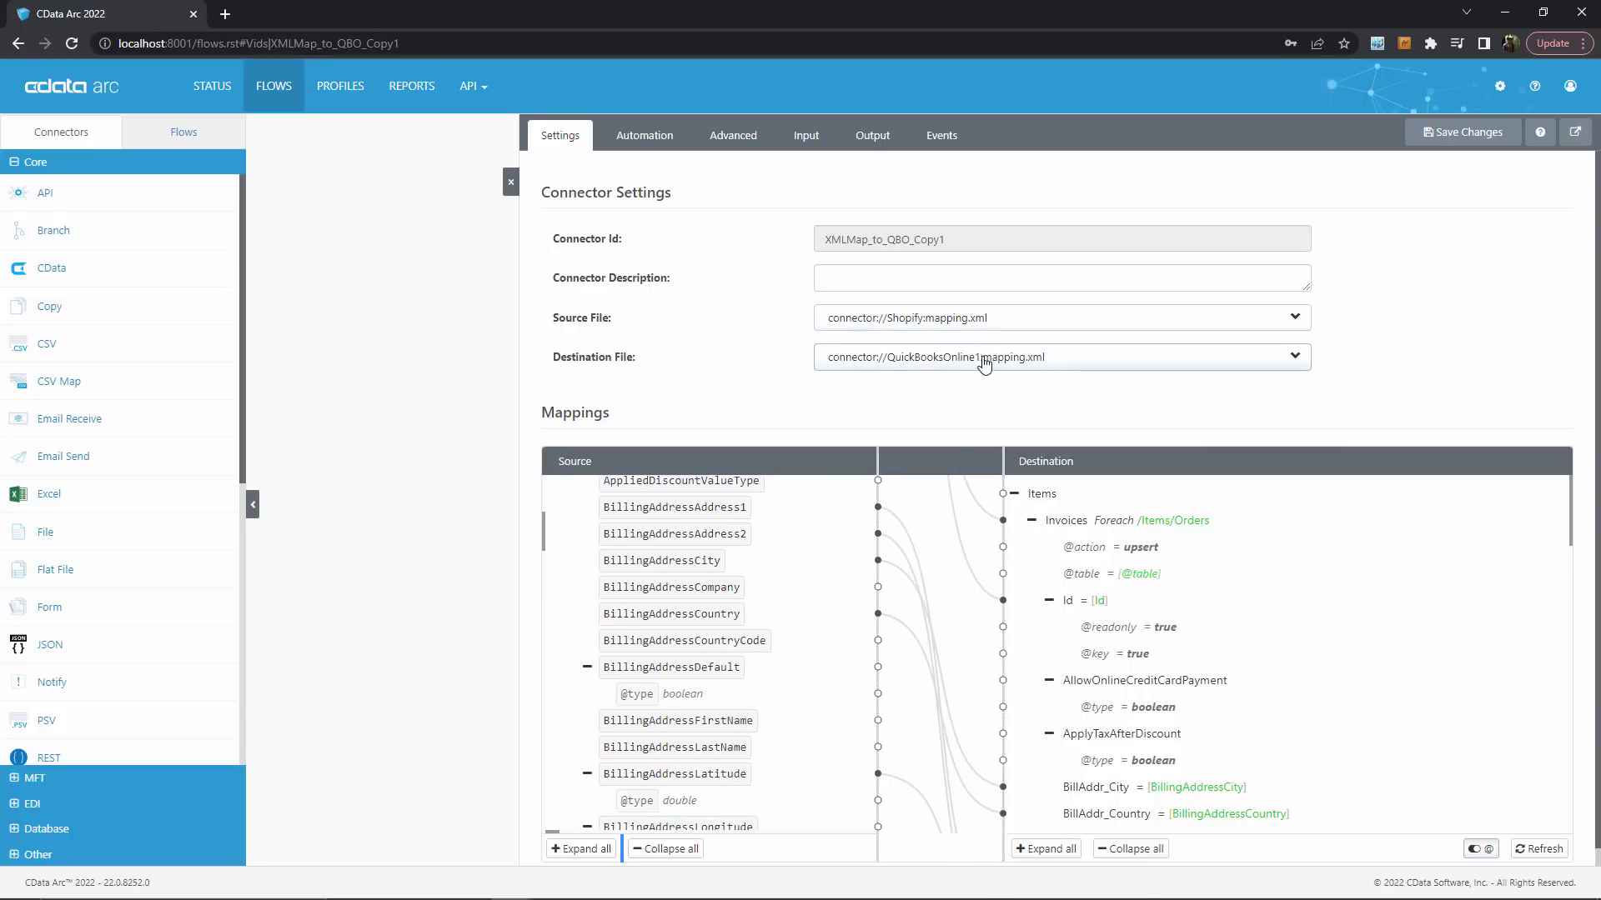
scroll(751, 637, "up", 5)
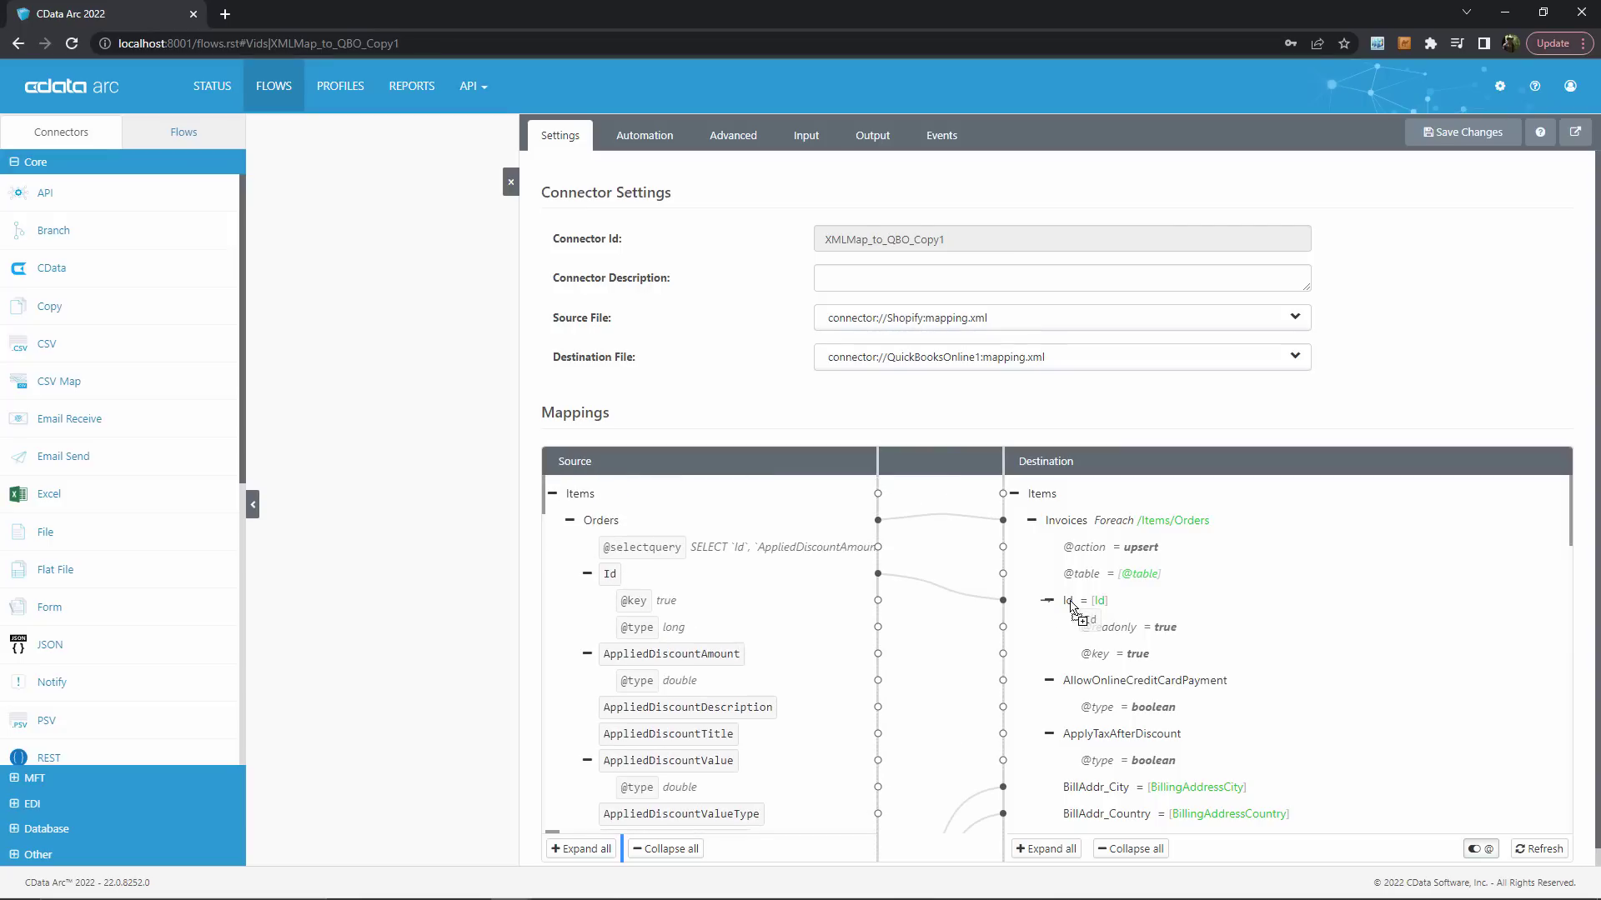
left_click_drag(790, 587, 1078, 615)
left_click(511, 184)
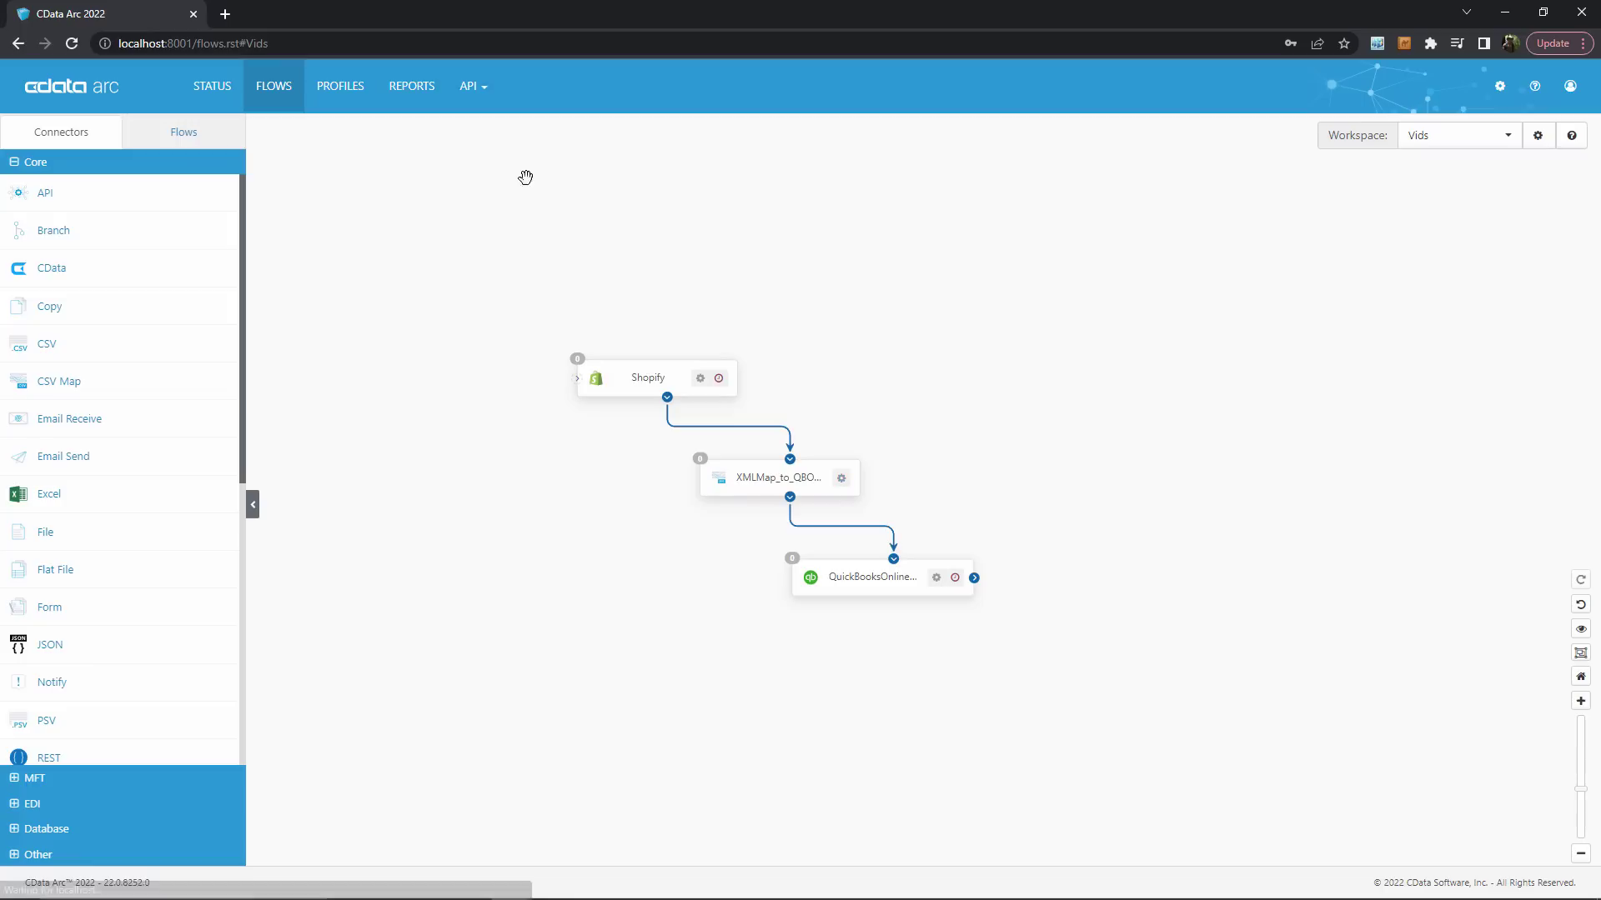
- Open the QuickBooksOnline connector to view QBO_conn and its Upsert on Invoices by Id
left_click(909, 595)
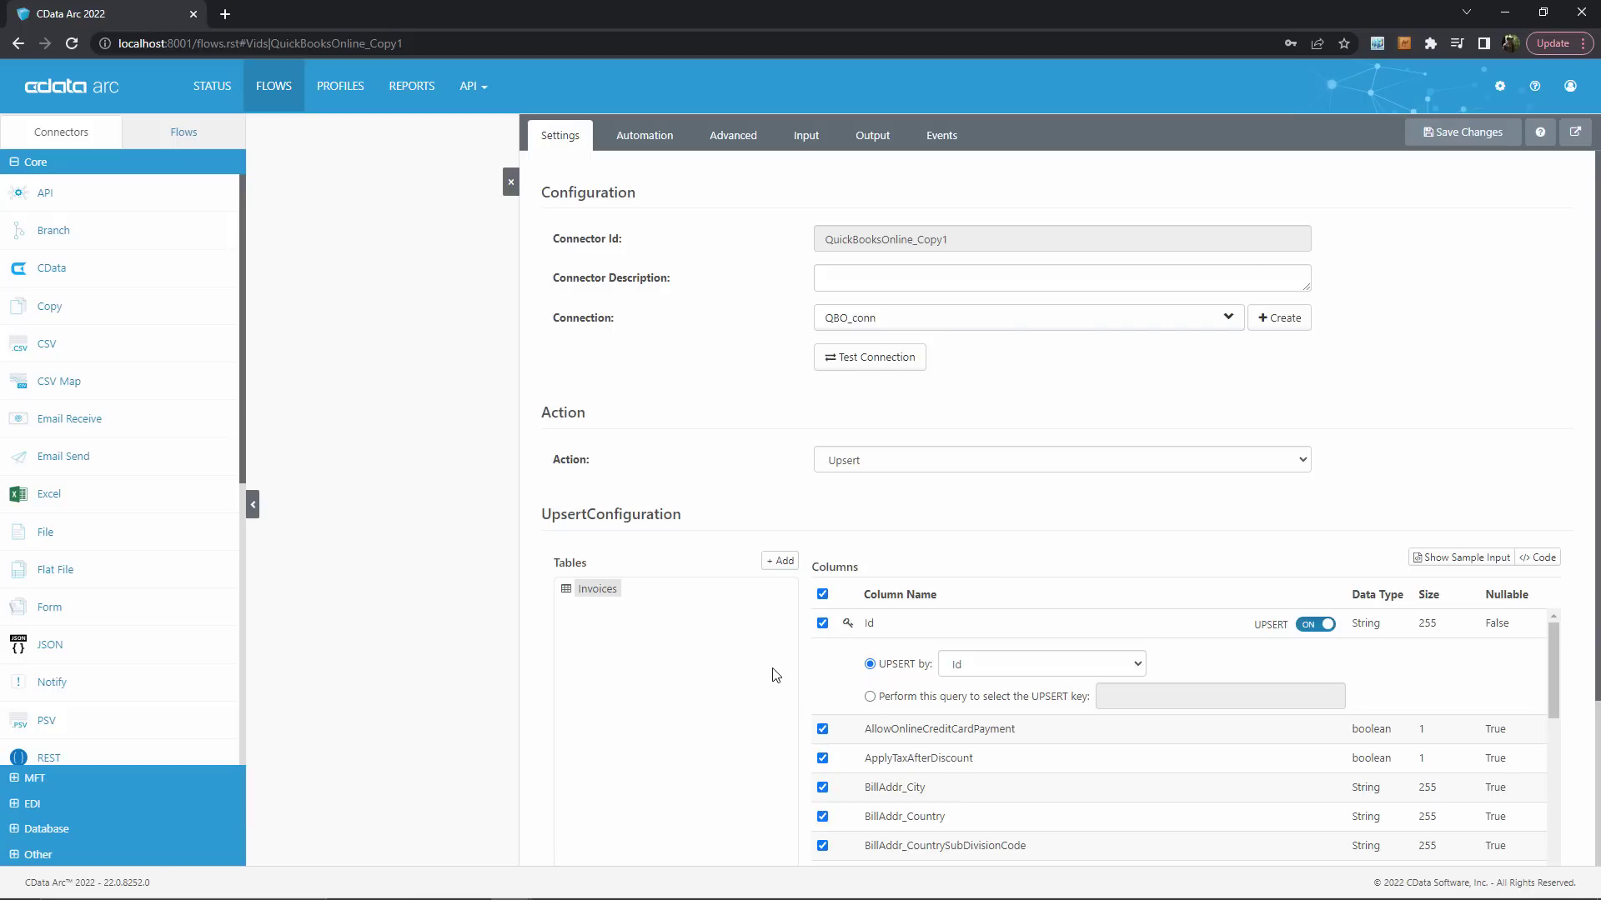
- Close the QuickBooks Online connector's settings panel
left_click(510, 183)
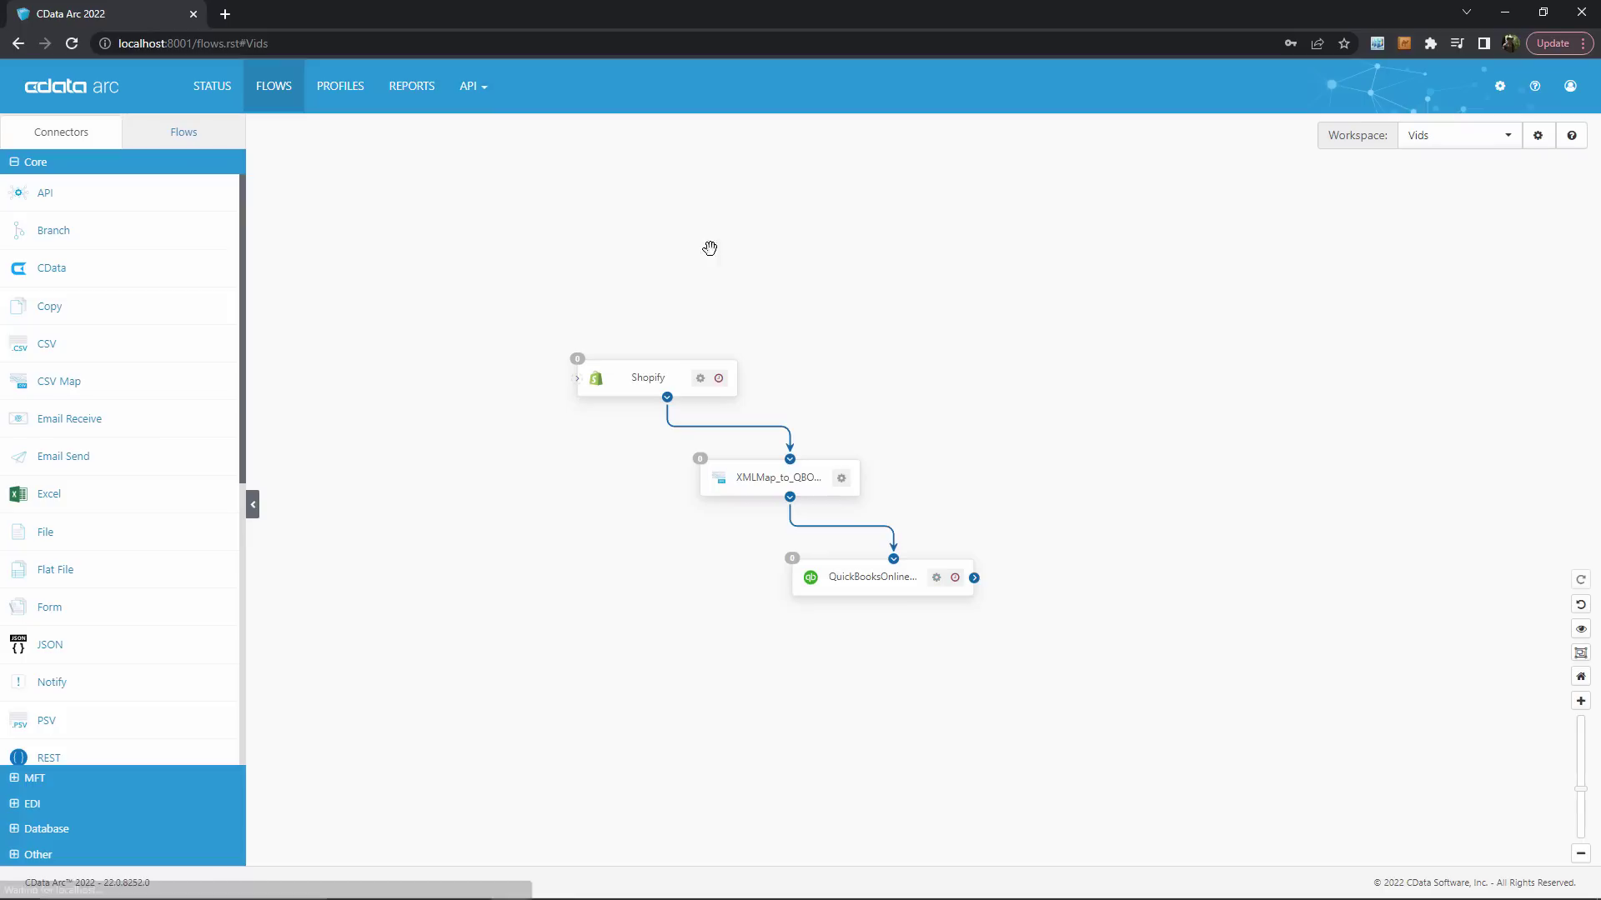